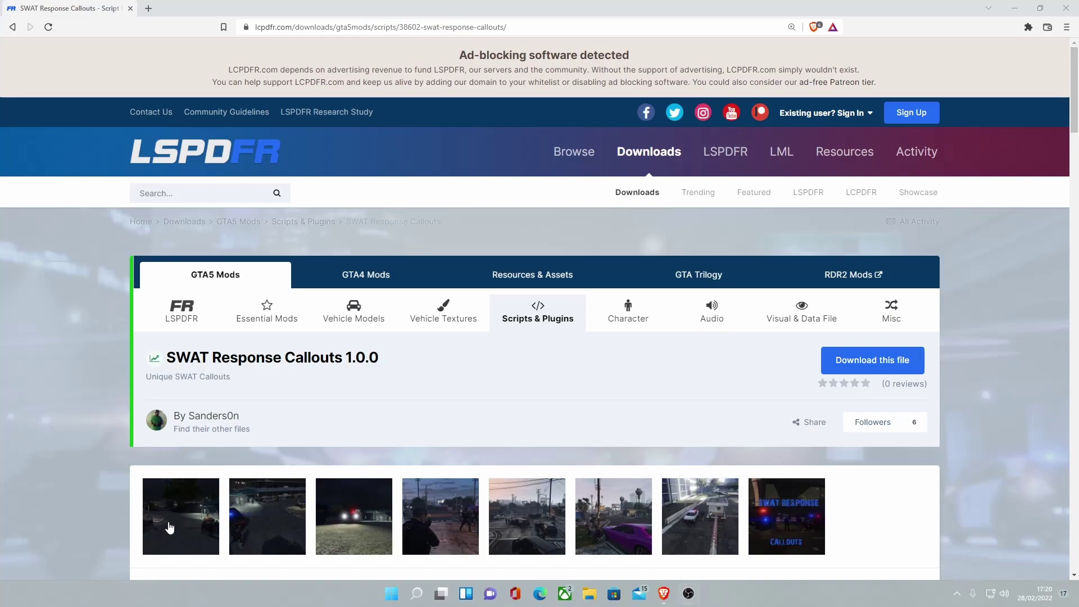
scroll(879, 399, down, 3)
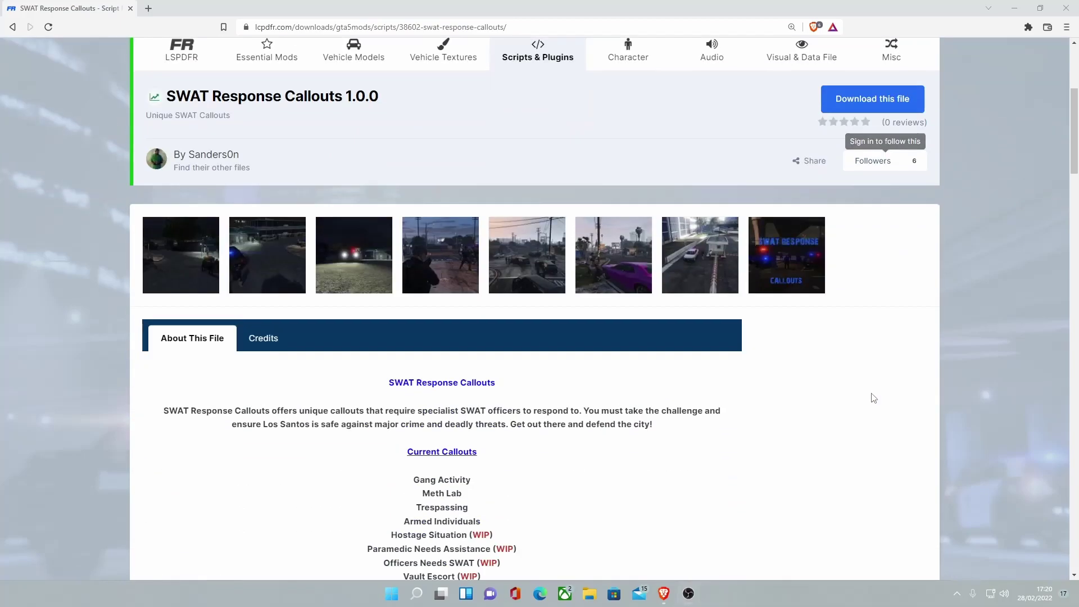
scroll(872, 398, down, 5)
scroll(816, 386, down, 5)
scroll(681, 362, down, 4)
scroll(520, 364, up, 5)
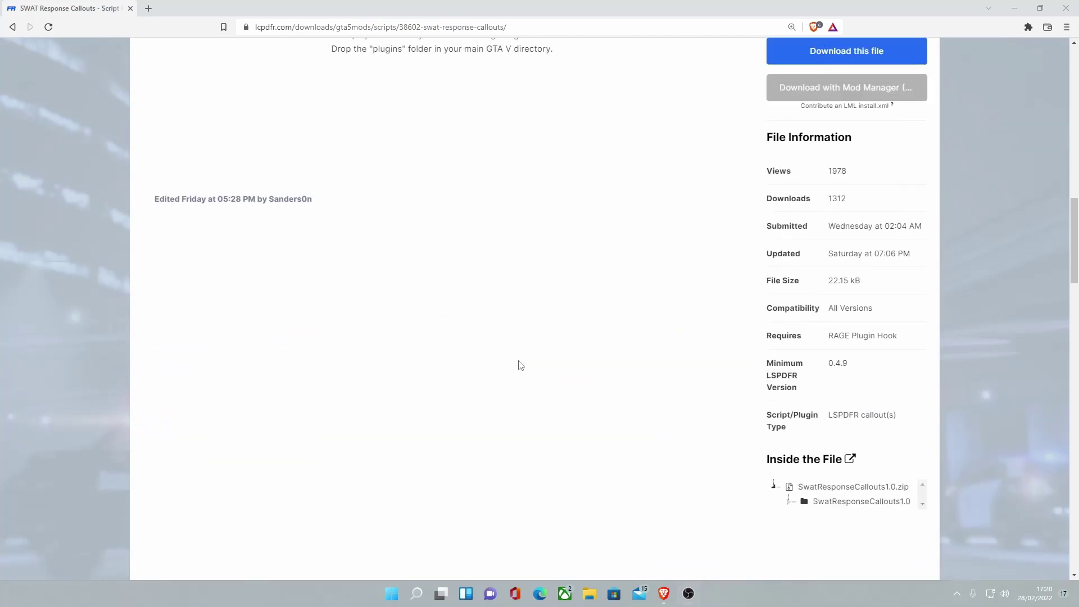
scroll(521, 365, up, 4)
scroll(520, 365, up, 2)
scroll(520, 366, up, 2)
scroll(519, 366, down, 1)
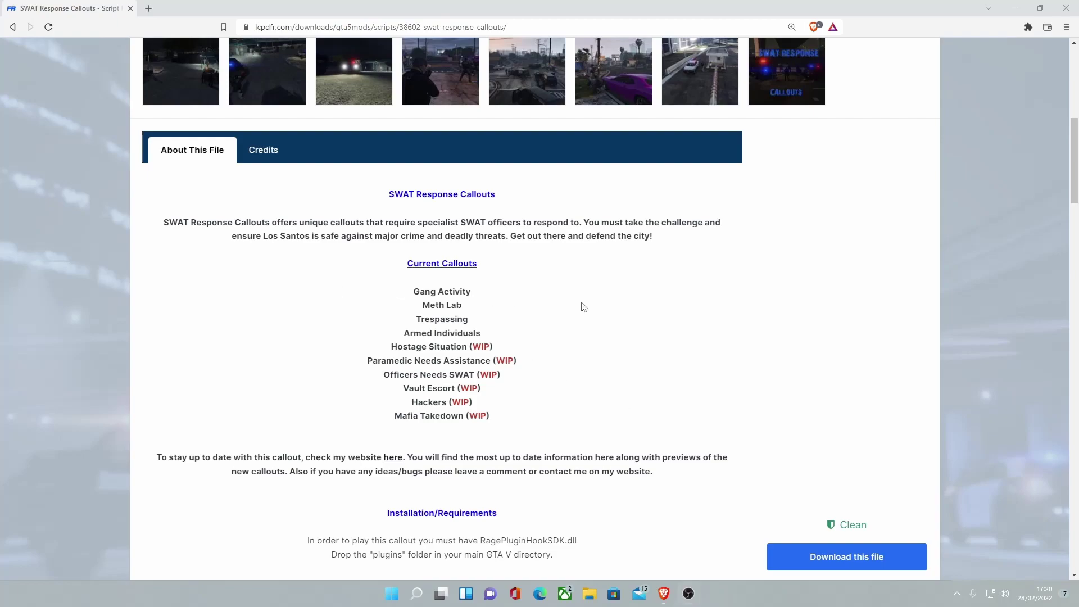
scroll(629, 309, up, 1)
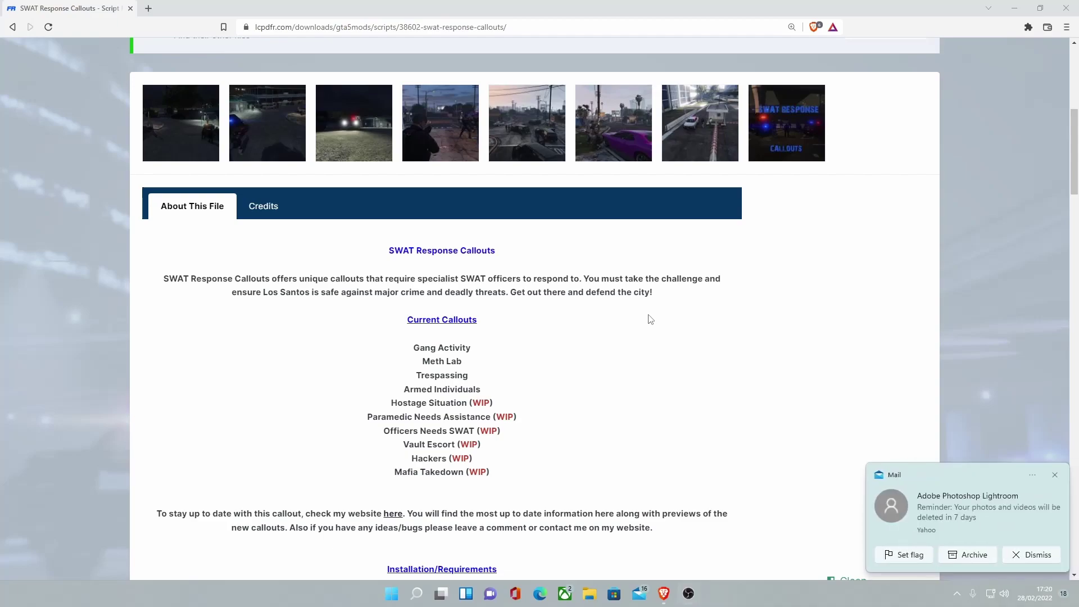
Agree to LCPDFR.com's download terms and save SwatResponseCallouts1.0.zip into Downloads
click(1020, 553)
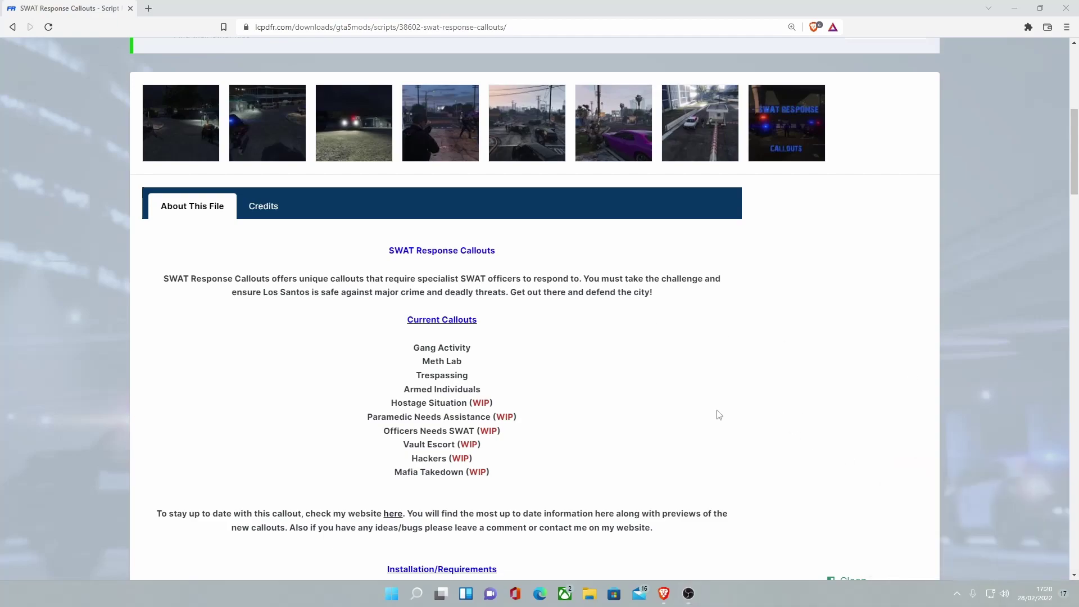
scroll(715, 414, down, 2)
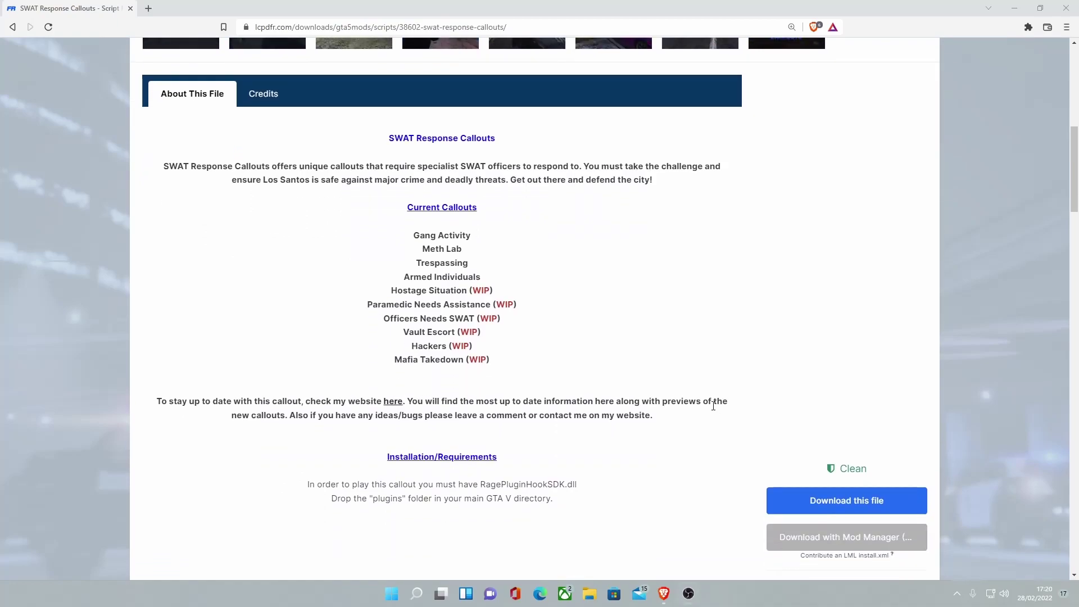
scroll(712, 405, down, 1)
scroll(713, 405, down, 2)
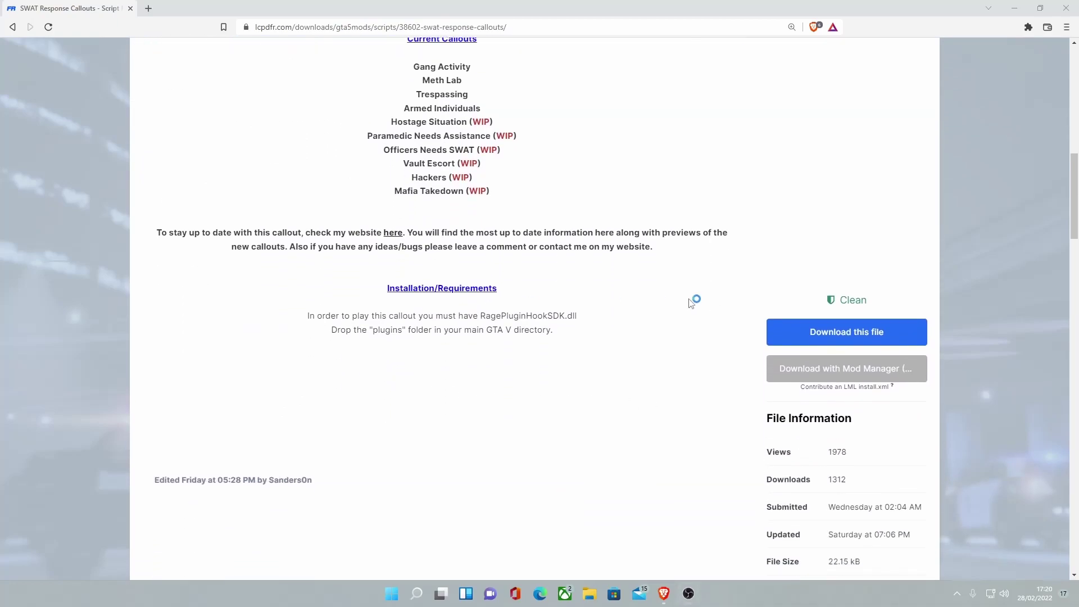
click(847, 330)
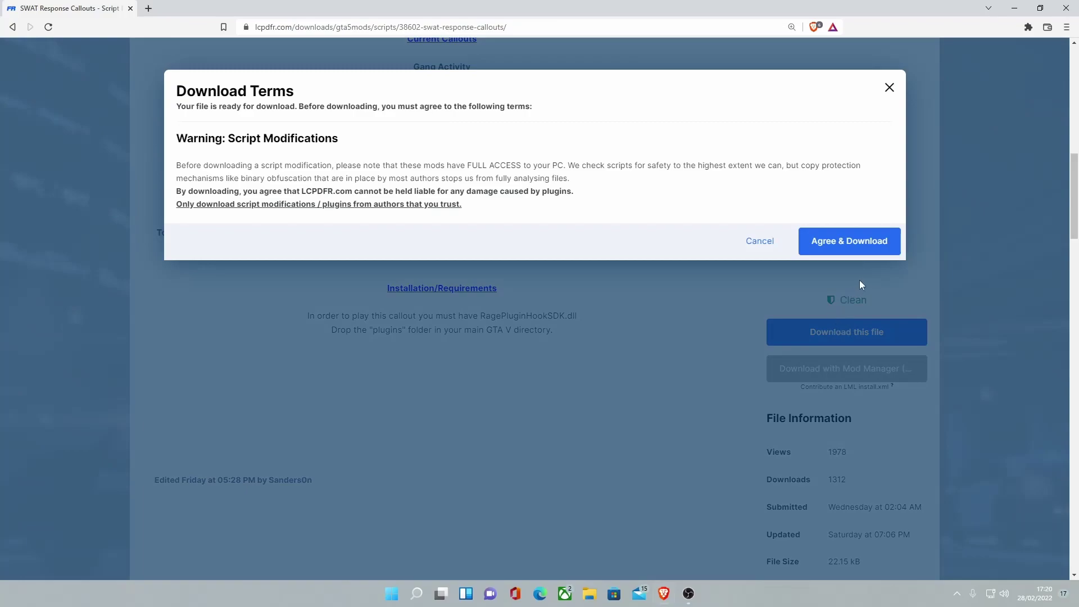
click(849, 241)
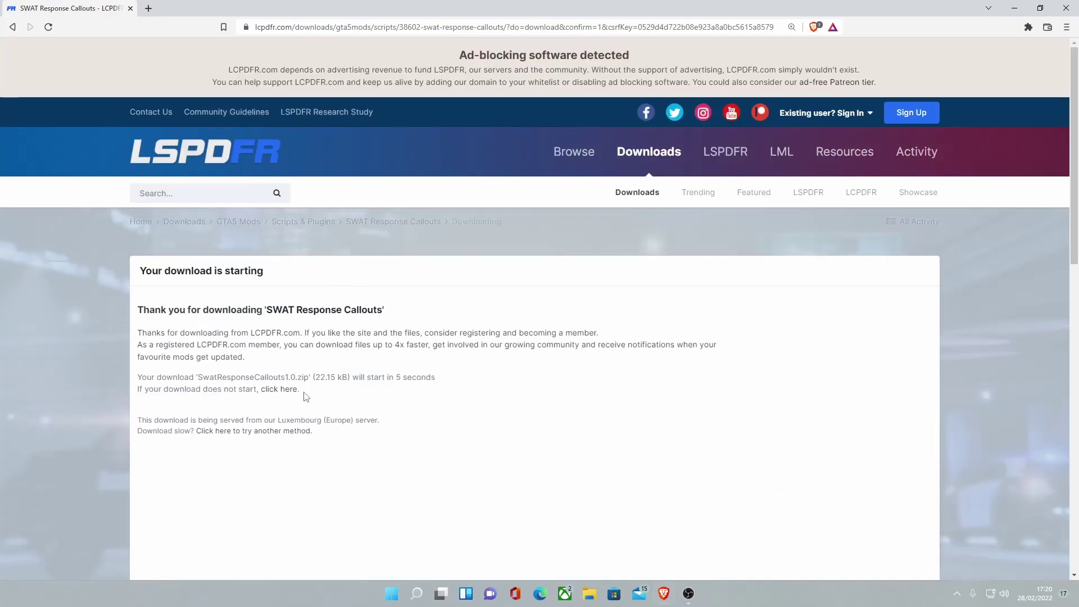
click(285, 389)
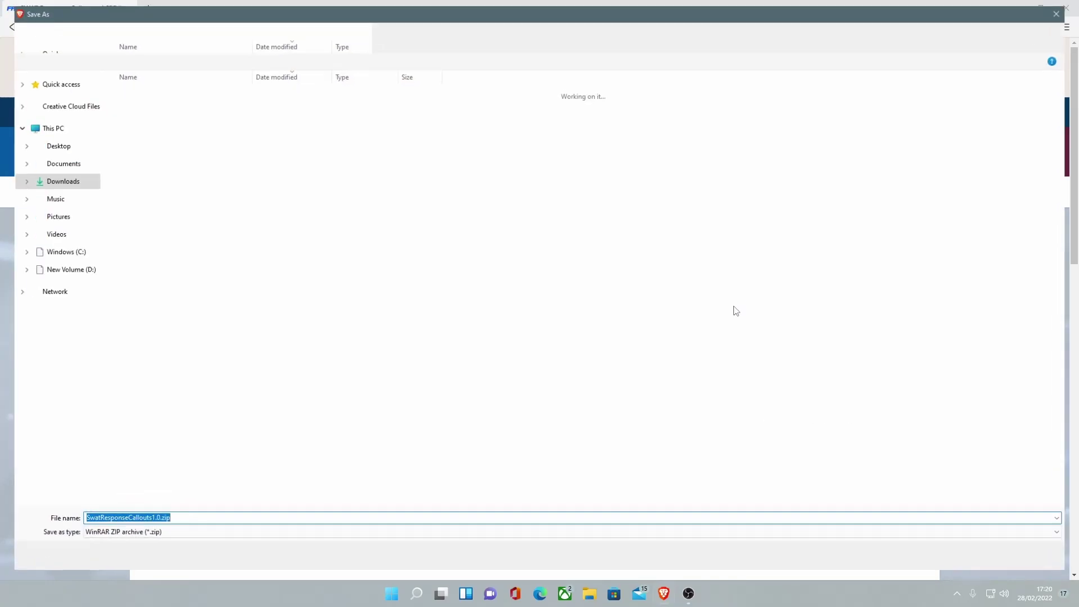
click(987, 565)
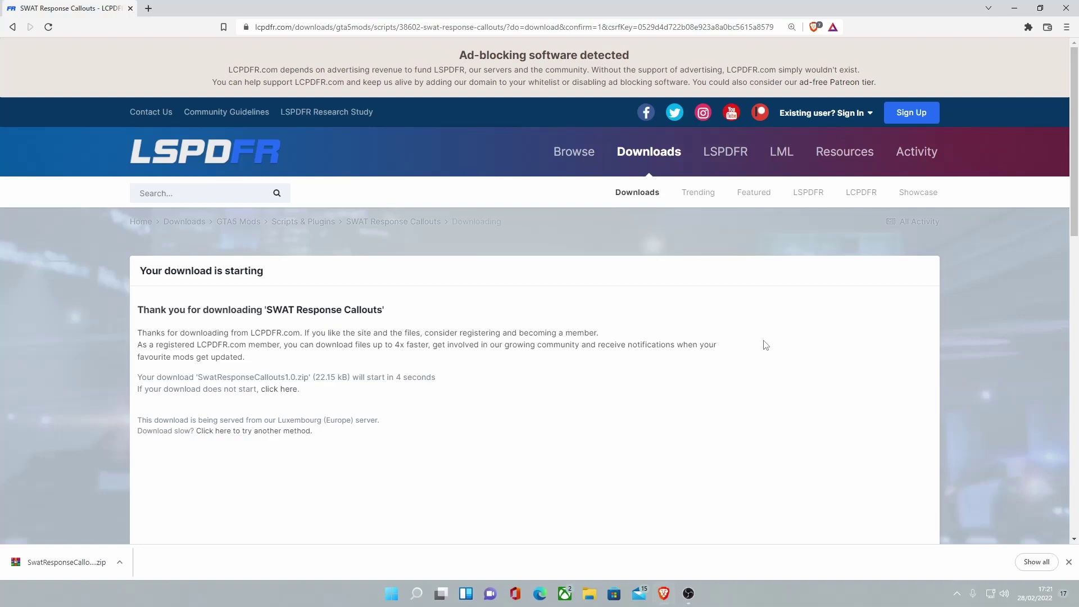
Open the downloaded SwatResponseCallouts1.0.zip in WinRAR, dismissing the purchase reminder
click(120, 561)
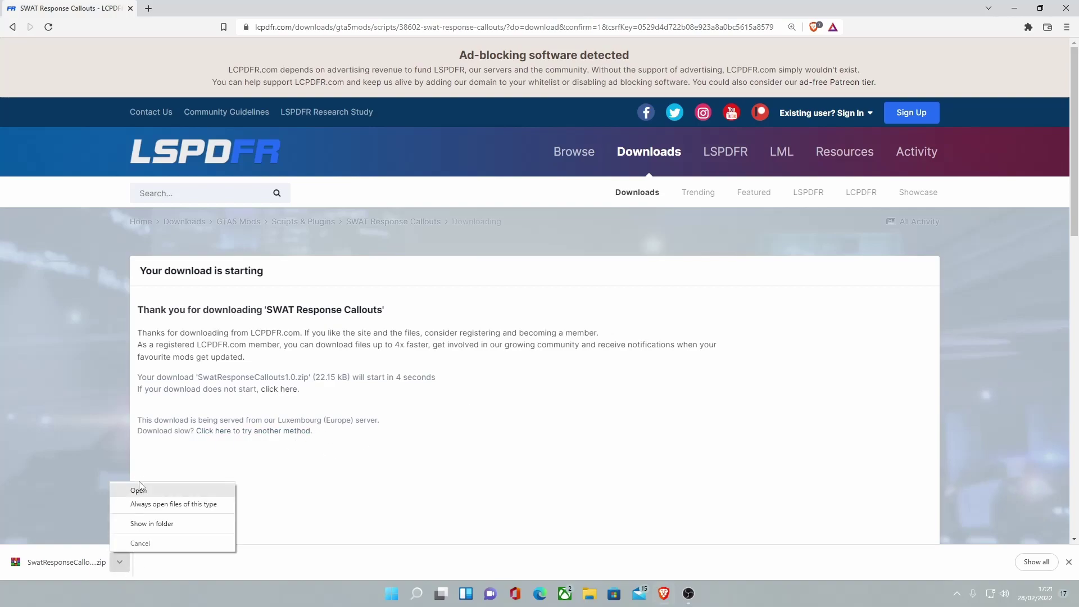
click(139, 489)
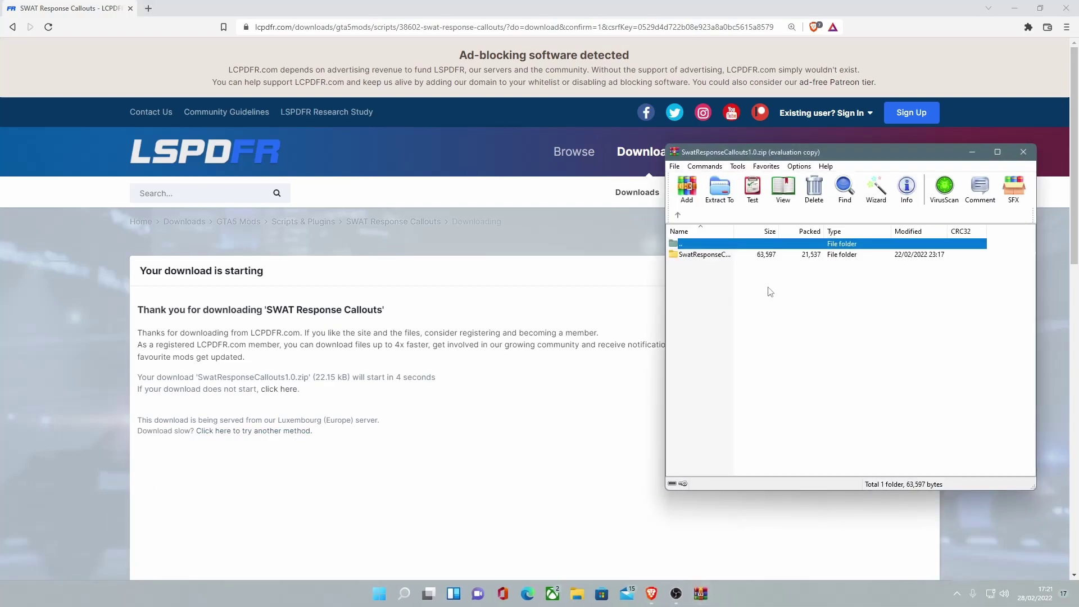
click(704, 254)
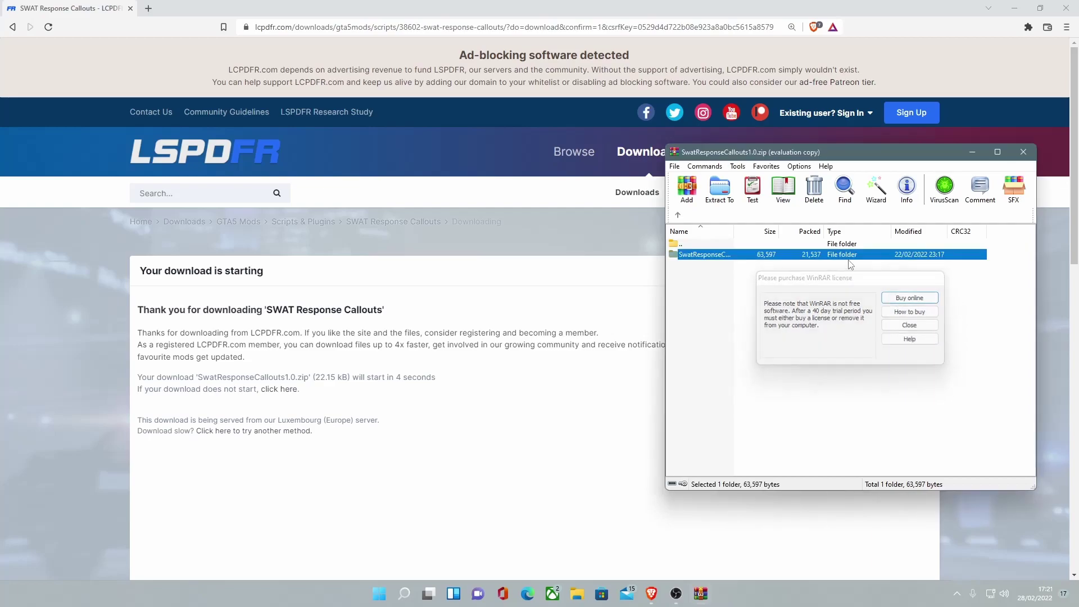
key(Escape)
key(Return)
Inspect the archive's plugins and lspdfr folders, return to the top level, and close the browser
double_click(703, 256)
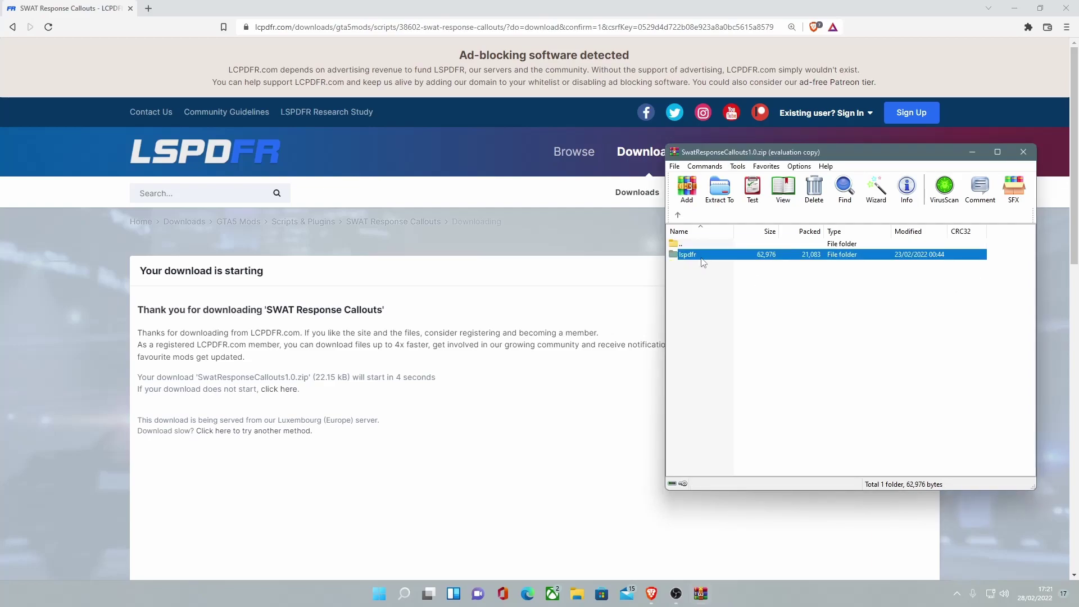
click(773, 316)
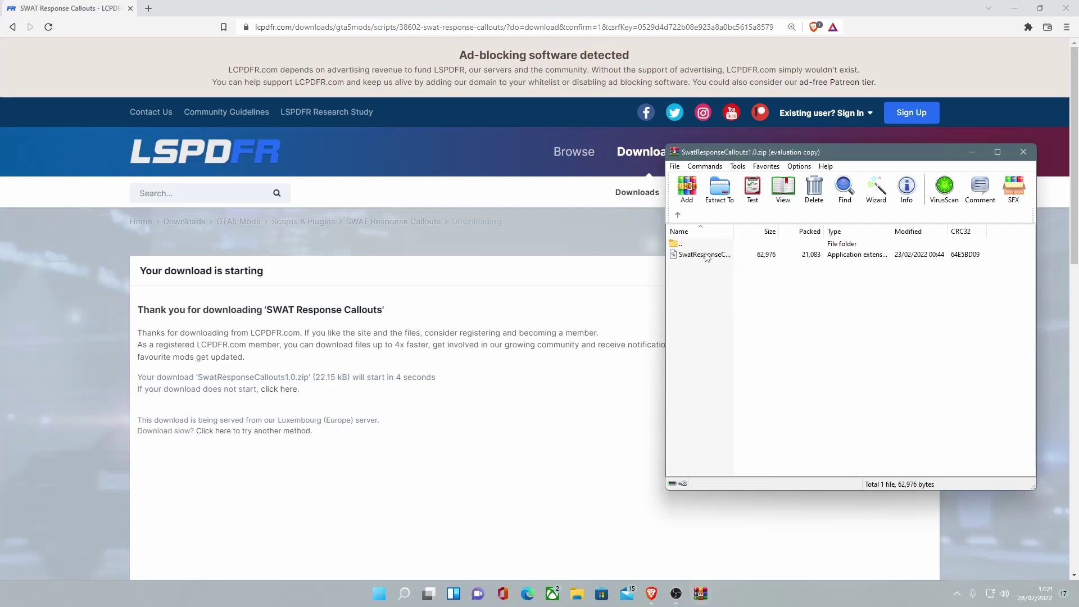
click(677, 216)
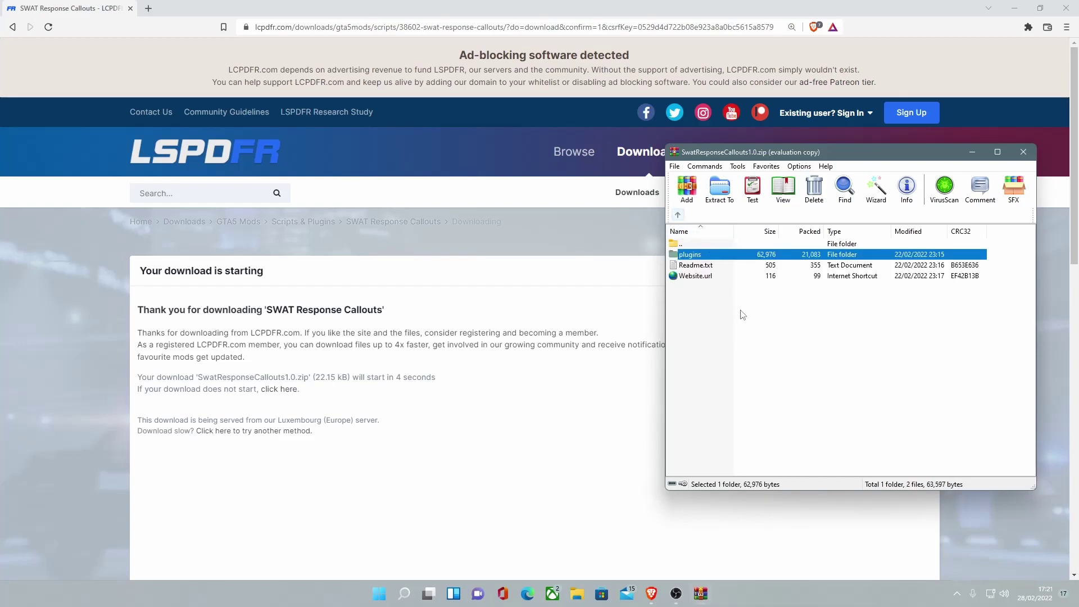
click(740, 315)
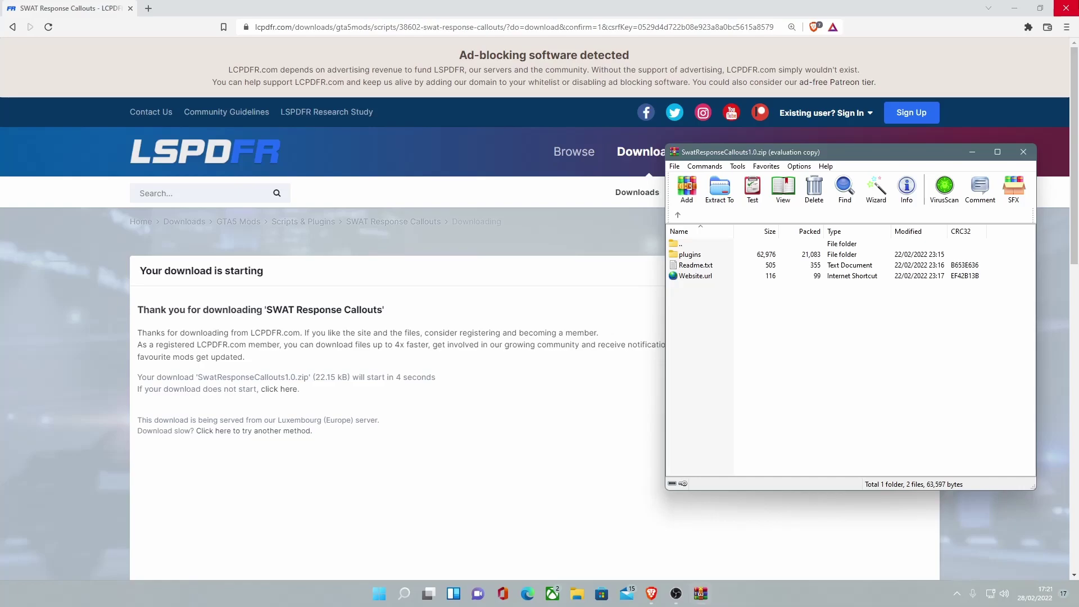
click(1064, 8)
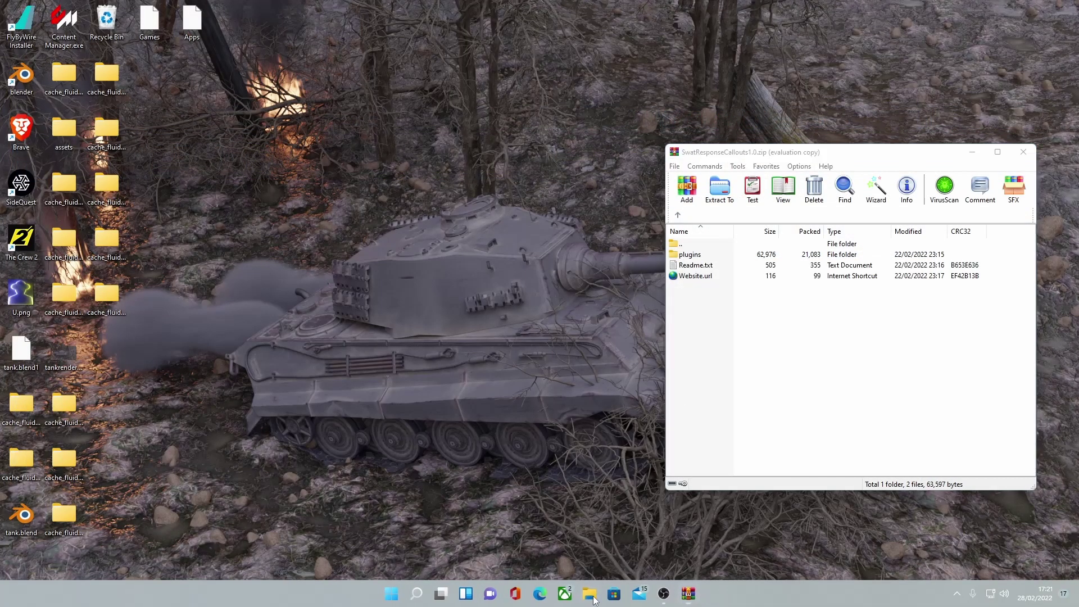
Browse File Explorer to C:\Program Files (x86)\Steam\steamapps\common
click(589, 593)
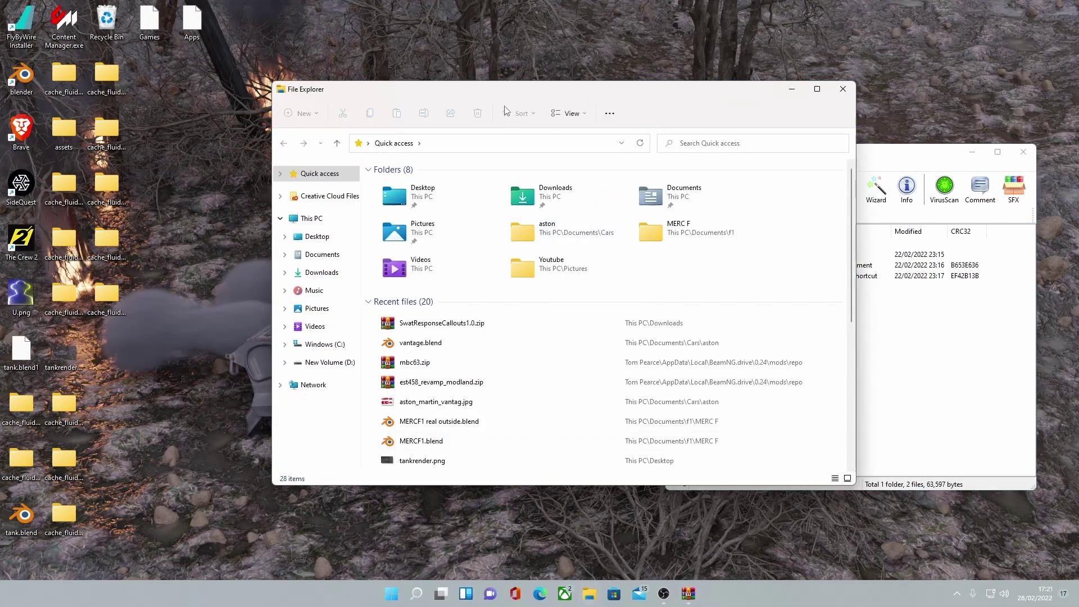
drag(504, 93, 259, 64)
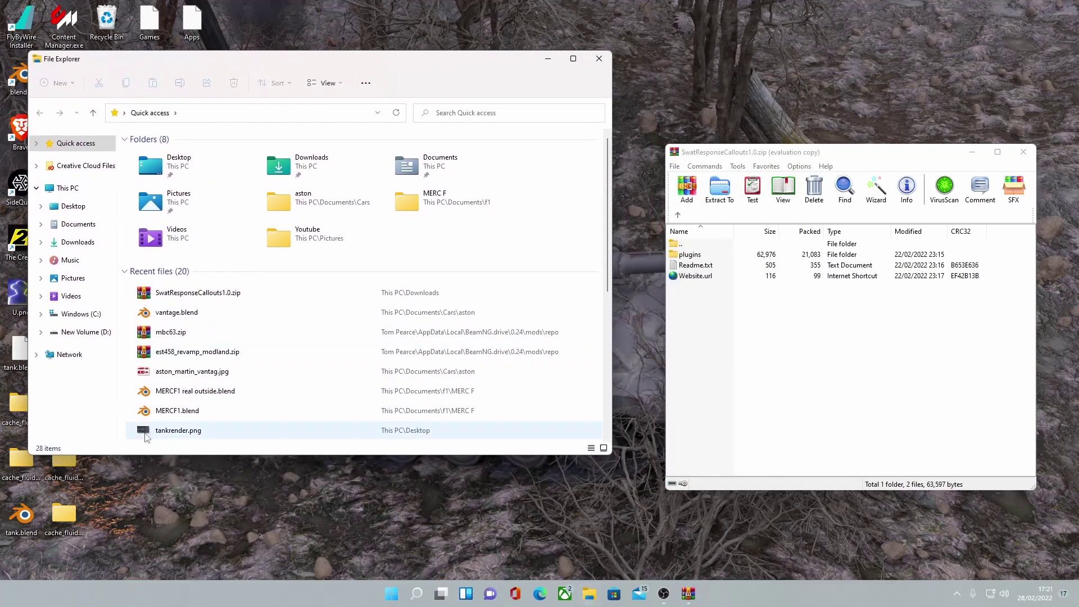
click(82, 314)
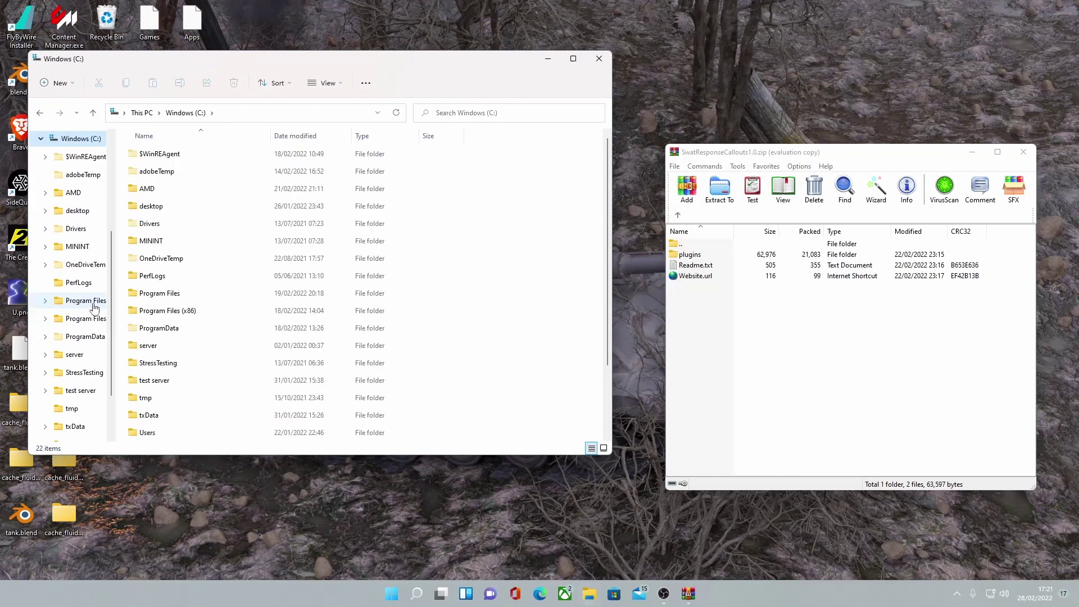
scroll(93, 308, down, 1)
scroll(387, 302, down, 2)
scroll(389, 306, up, 2)
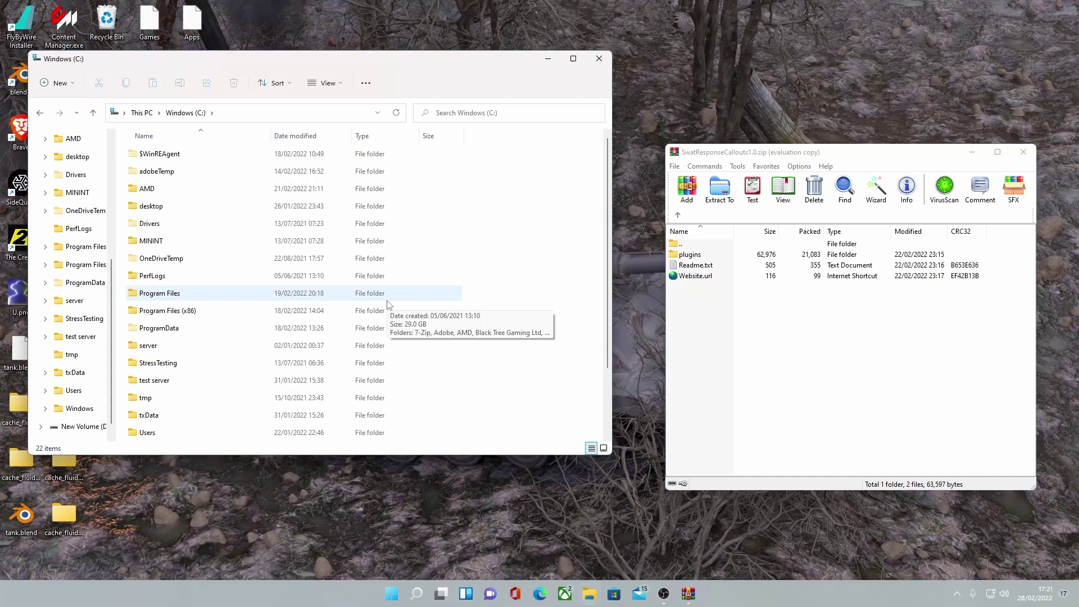
scroll(387, 302, down, 2)
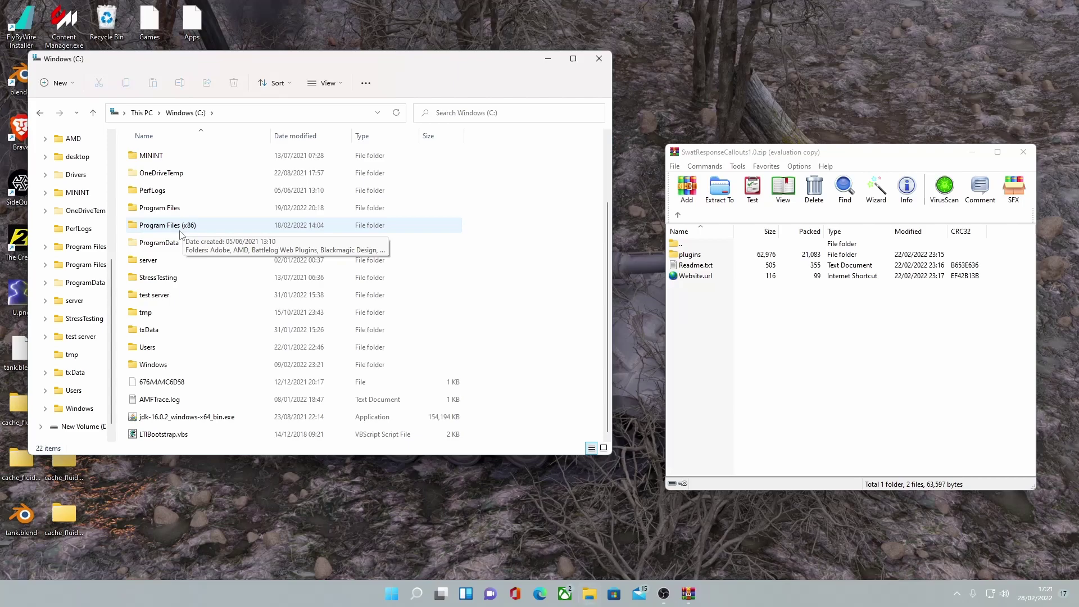
double_click(179, 234)
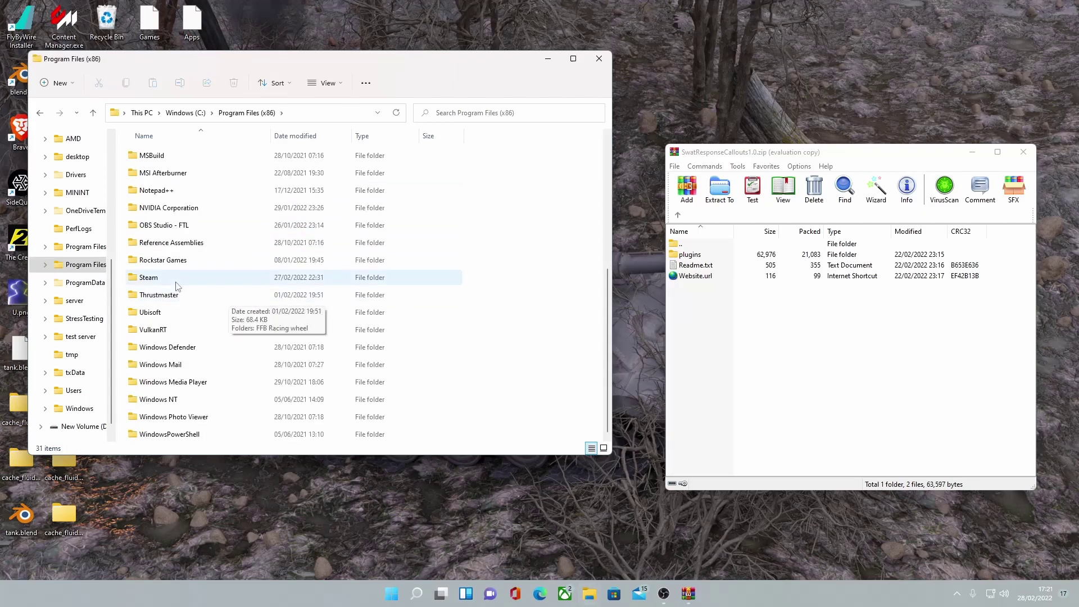
double_click(176, 285)
scroll(189, 337, down, 3)
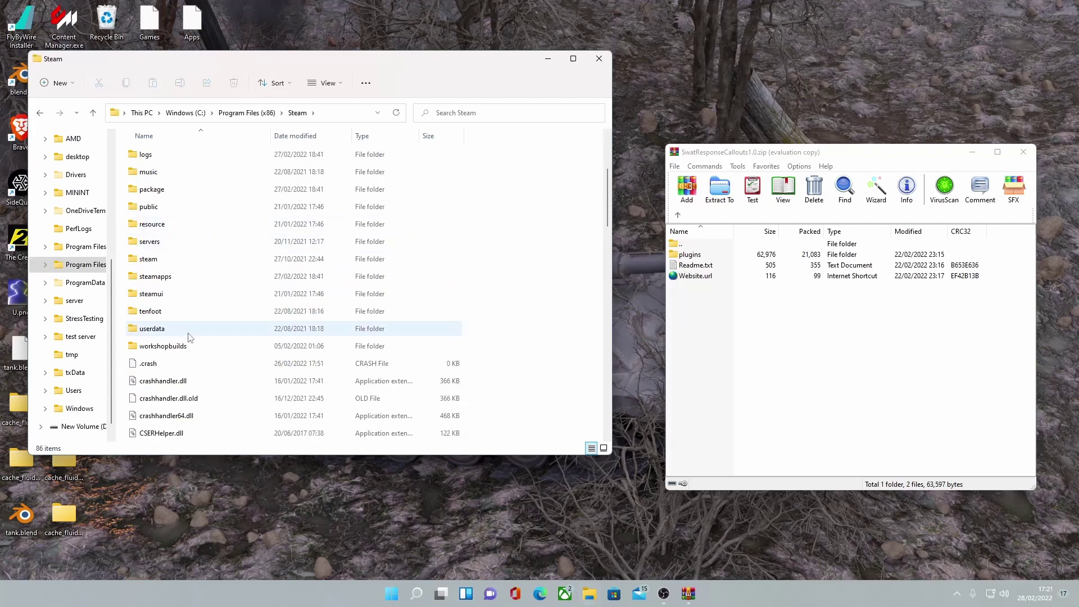
double_click(182, 277)
double_click(181, 155)
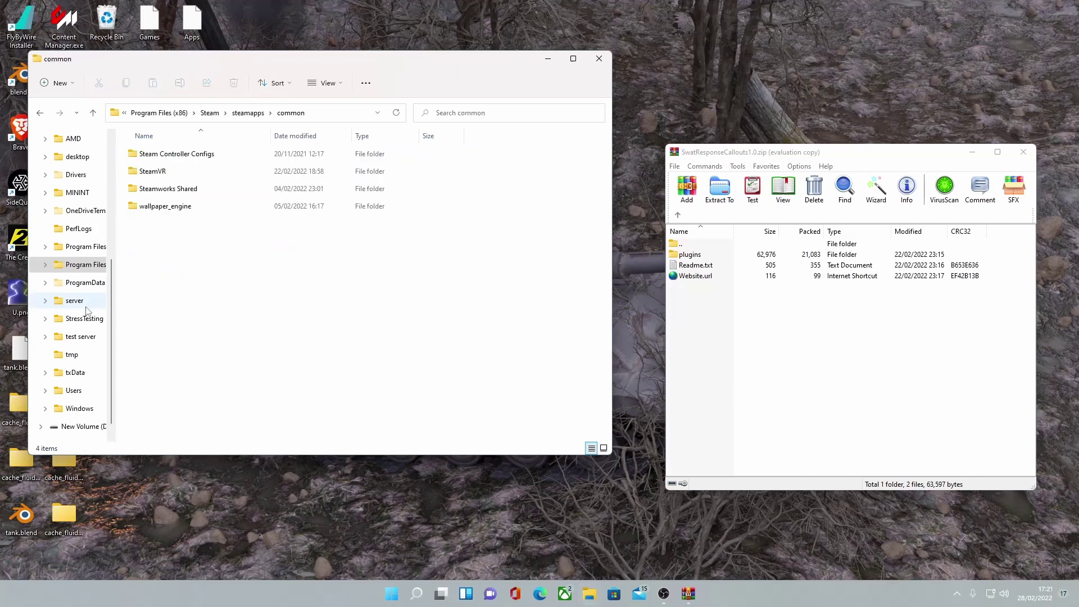
Open D:\SteamLibrary\steamapps\common\Grand Theft Auto V
click(83, 425)
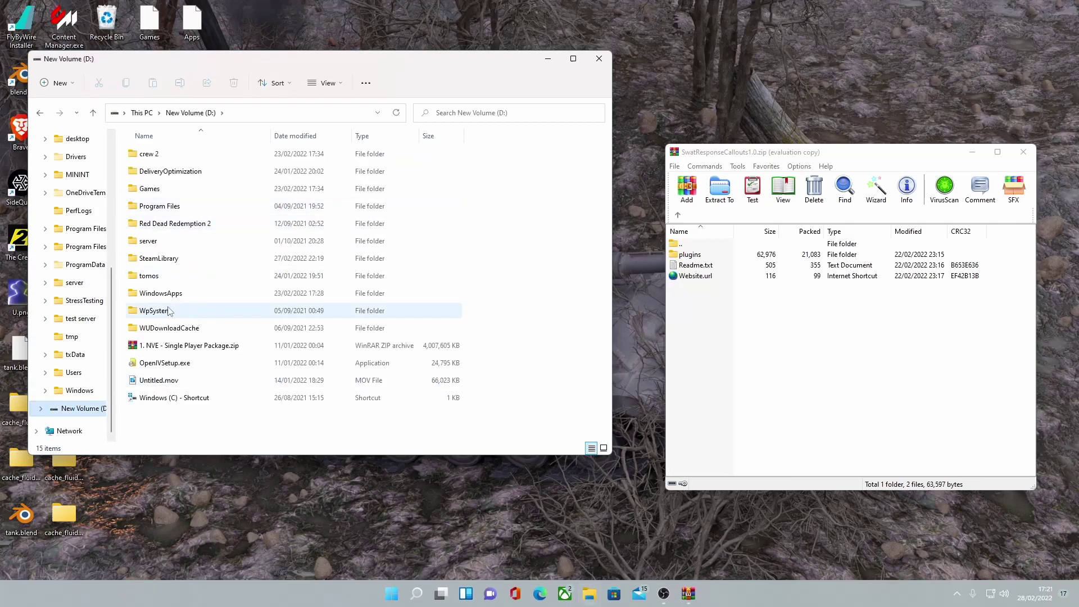
double_click(164, 258)
double_click(159, 191)
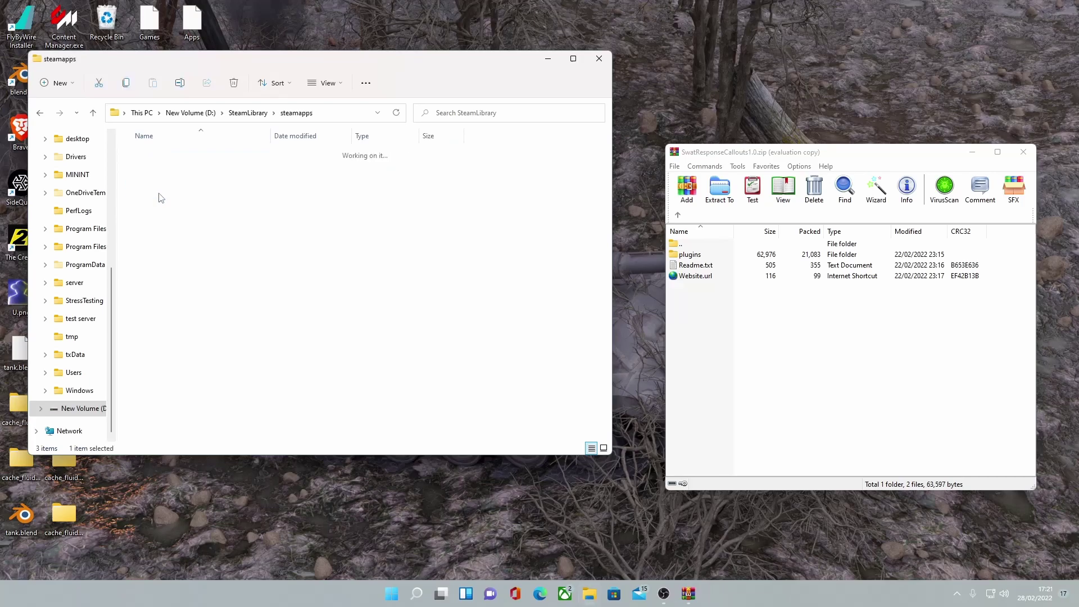
double_click(169, 155)
double_click(203, 225)
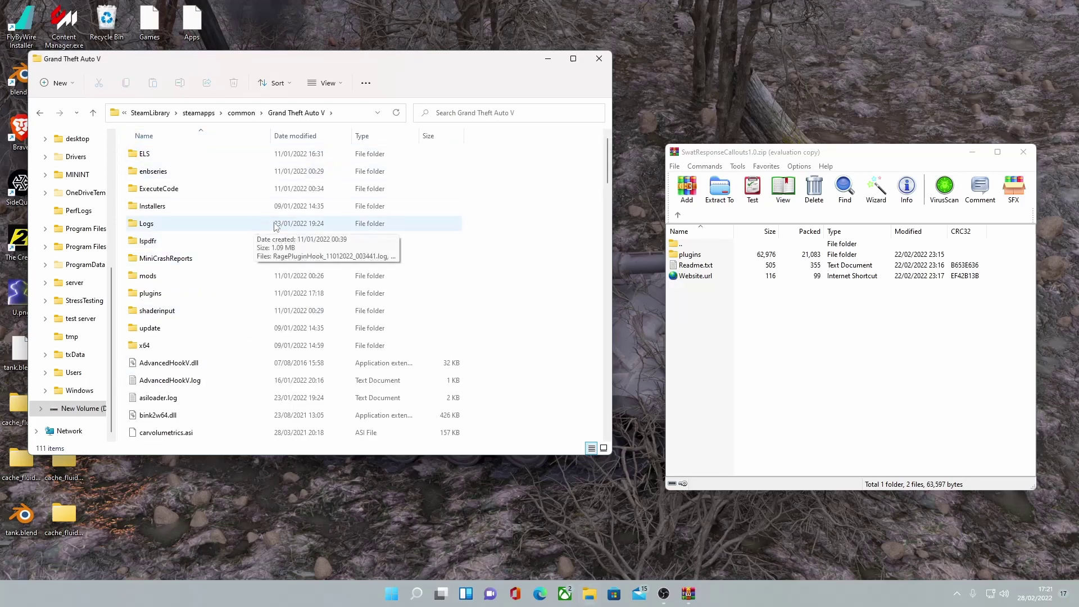
Drag the archive's plugins folder into Grand Theft Auto V and confirm SwatResponseCallouts.dll in plugins\LSPDFR
click(846, 353)
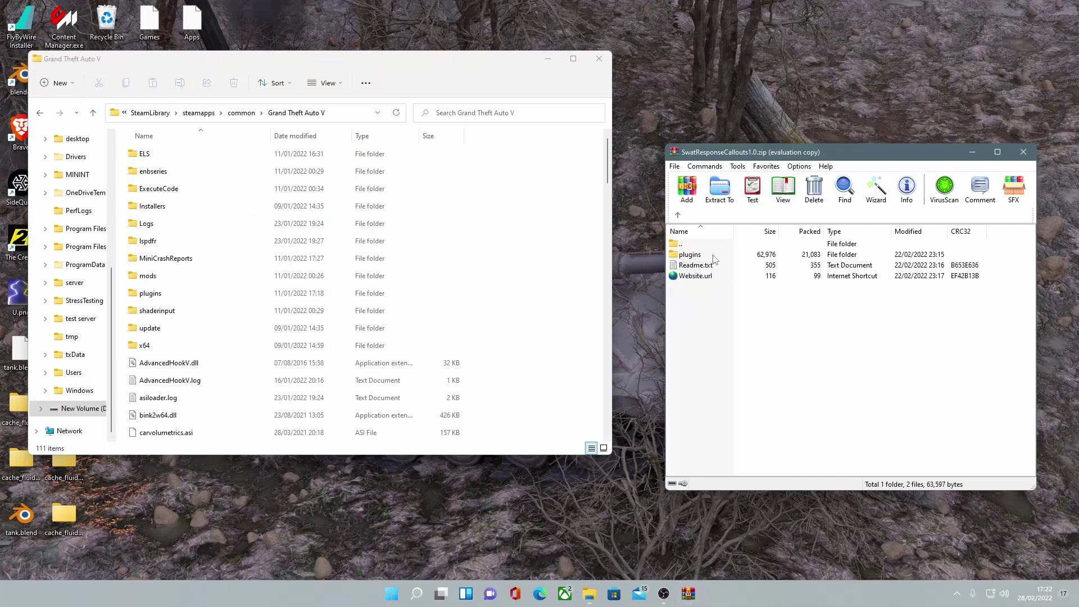
drag(714, 259, 572, 255)
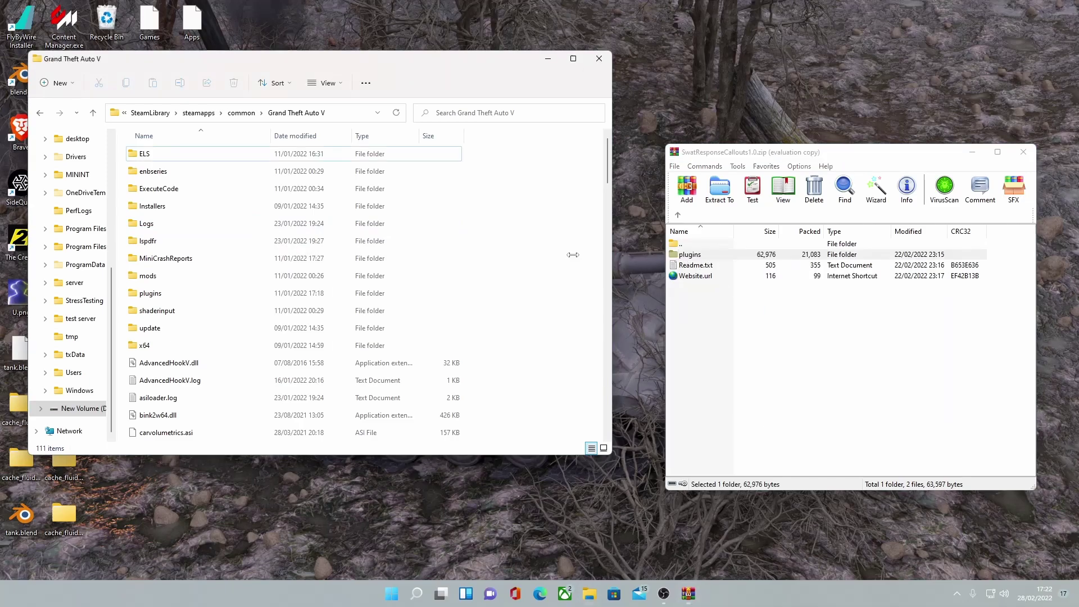
double_click(238, 294)
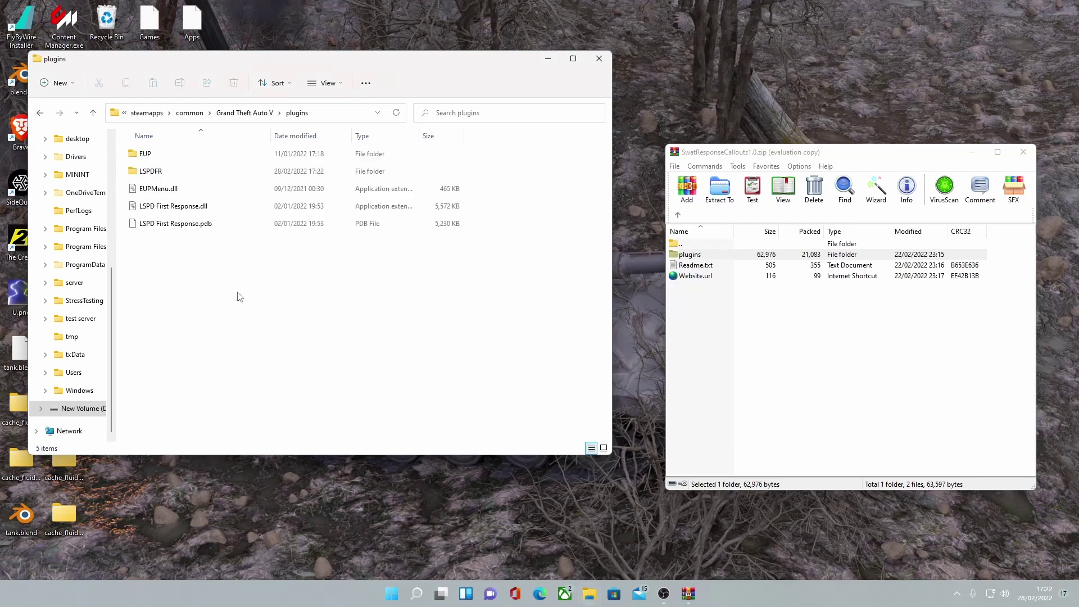
double_click(192, 177)
scroll(358, 261, down, 3)
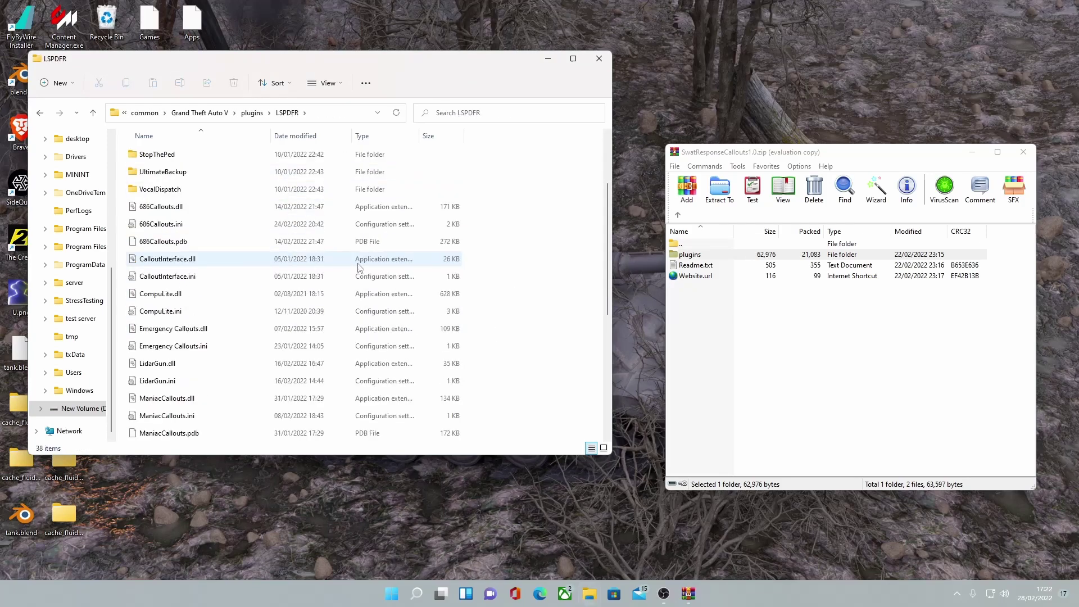
scroll(357, 267, up, 3)
double_click(691, 254)
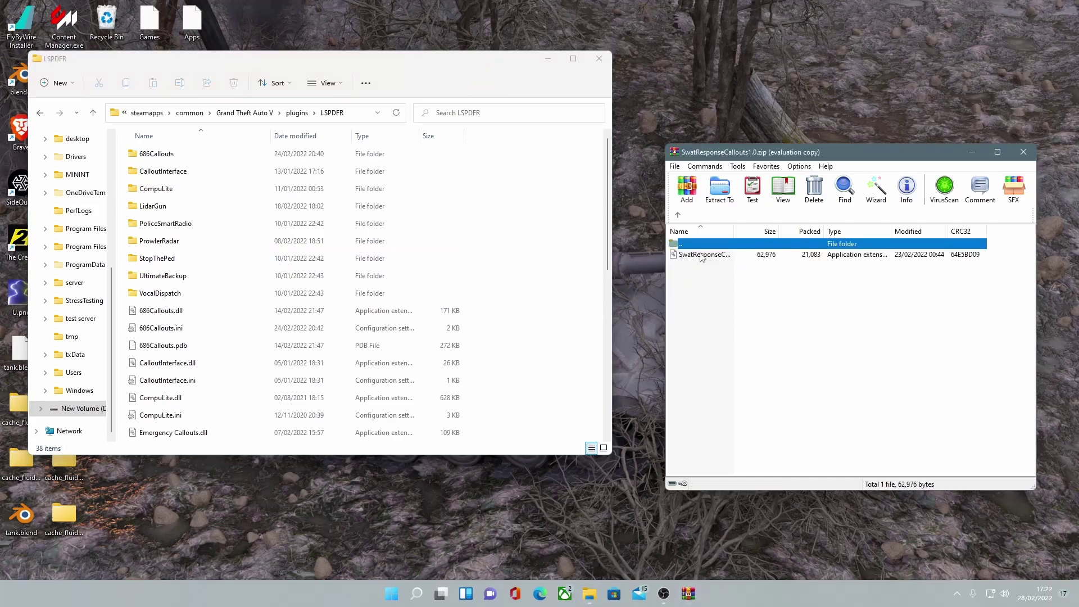
scroll(260, 304, down, 2)
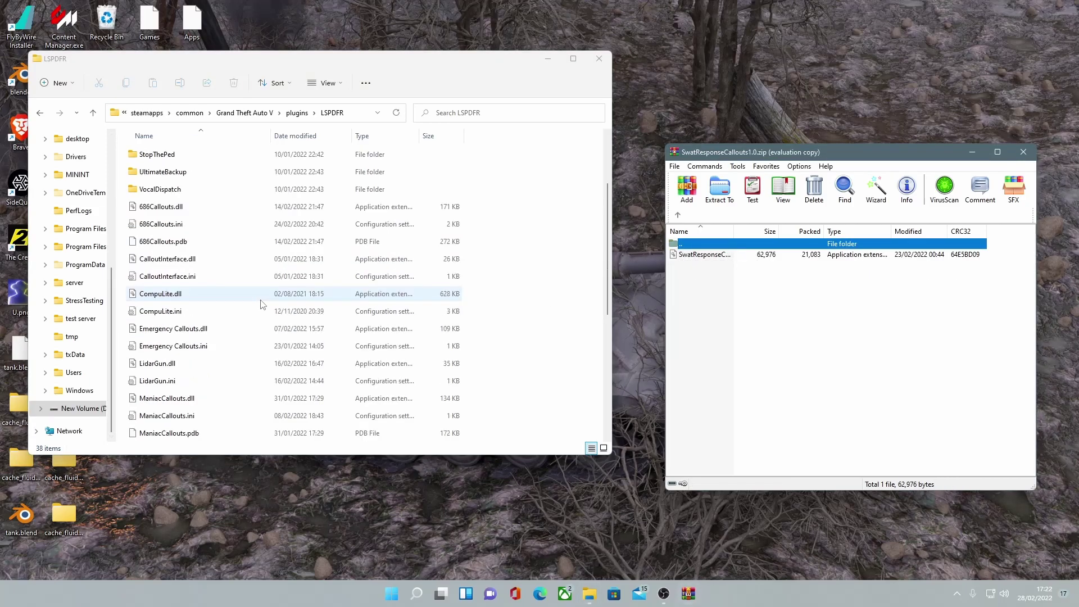
scroll(261, 304, down, 1)
scroll(236, 295, down, 2)
scroll(222, 292, down, 2)
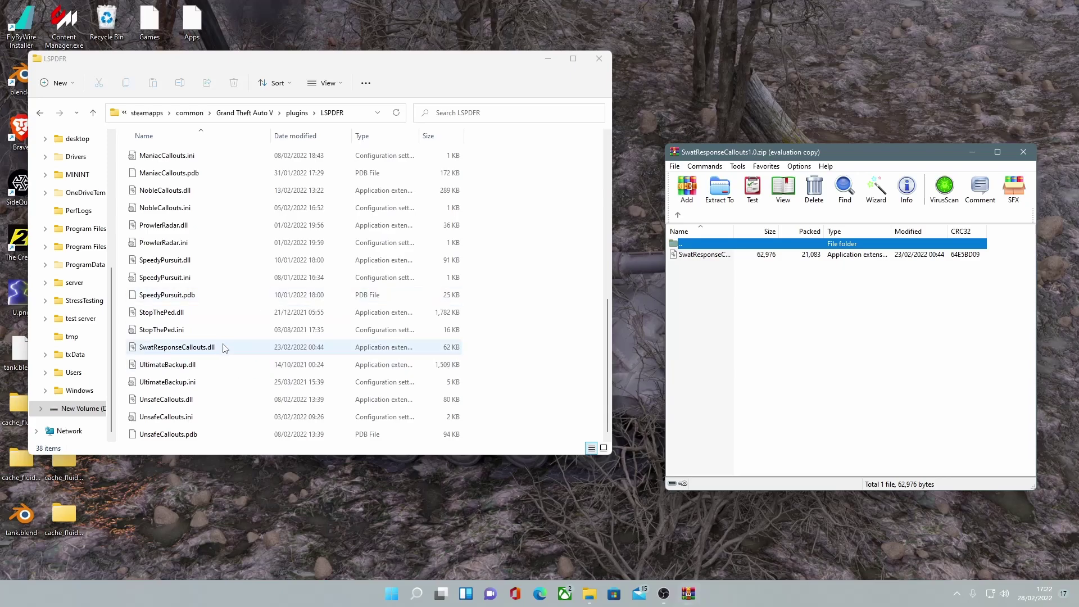
Close WinRAR, go back two levels to Grand Theft Auto V, and centre the Explorer window
click(1024, 151)
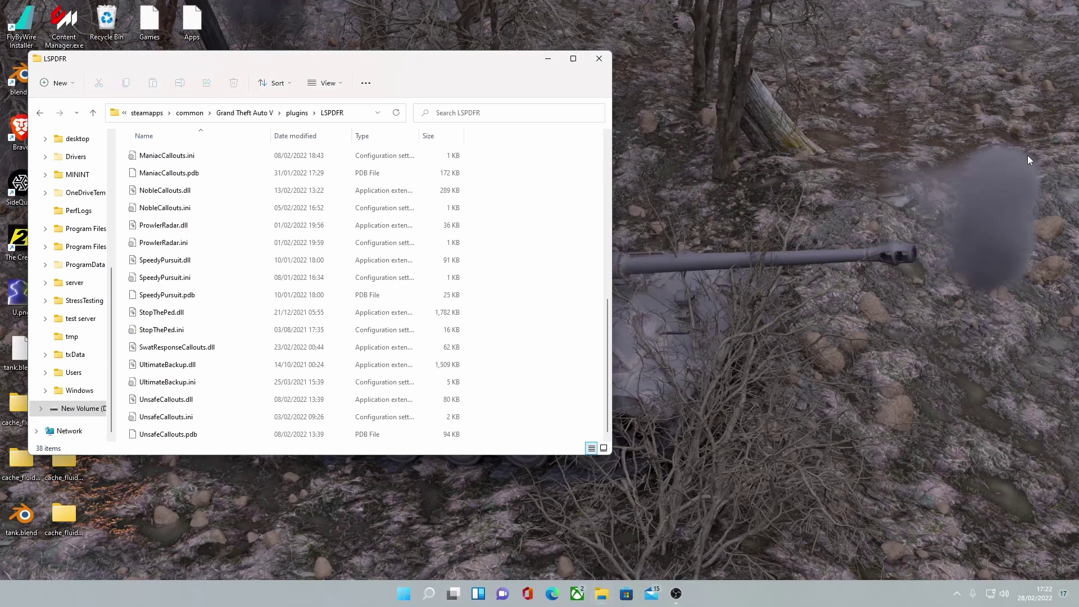
scroll(506, 213, up, 1)
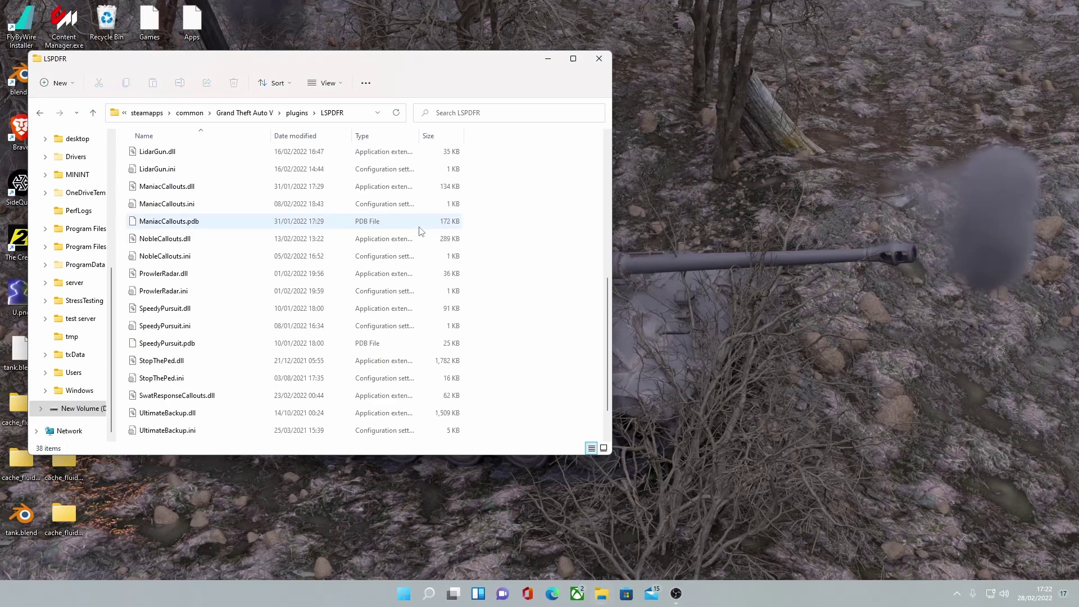
scroll(419, 230, up, 5)
scroll(419, 230, up, 1)
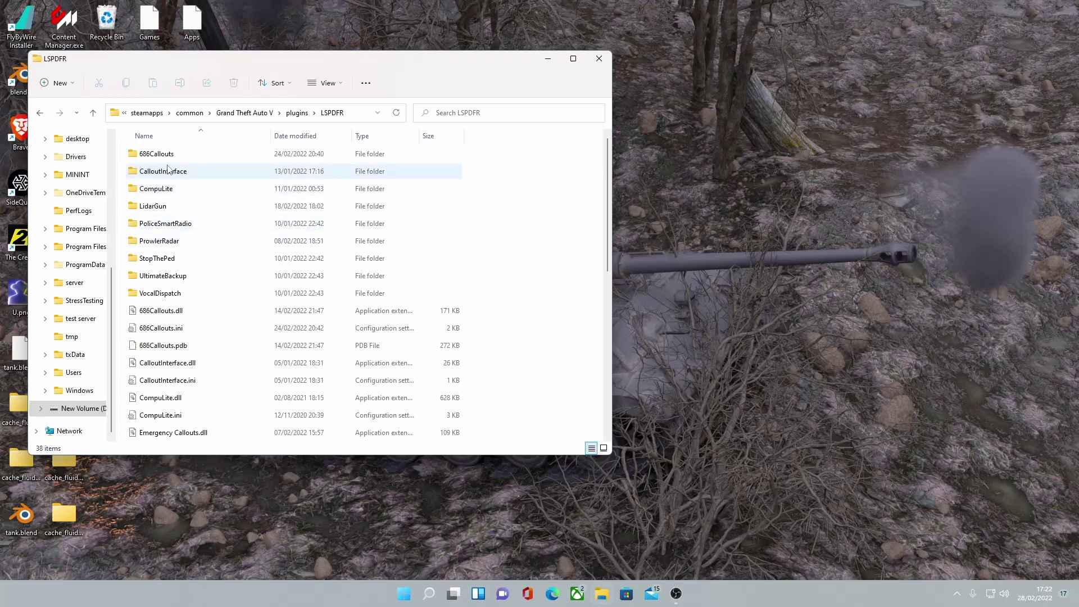
click(40, 113)
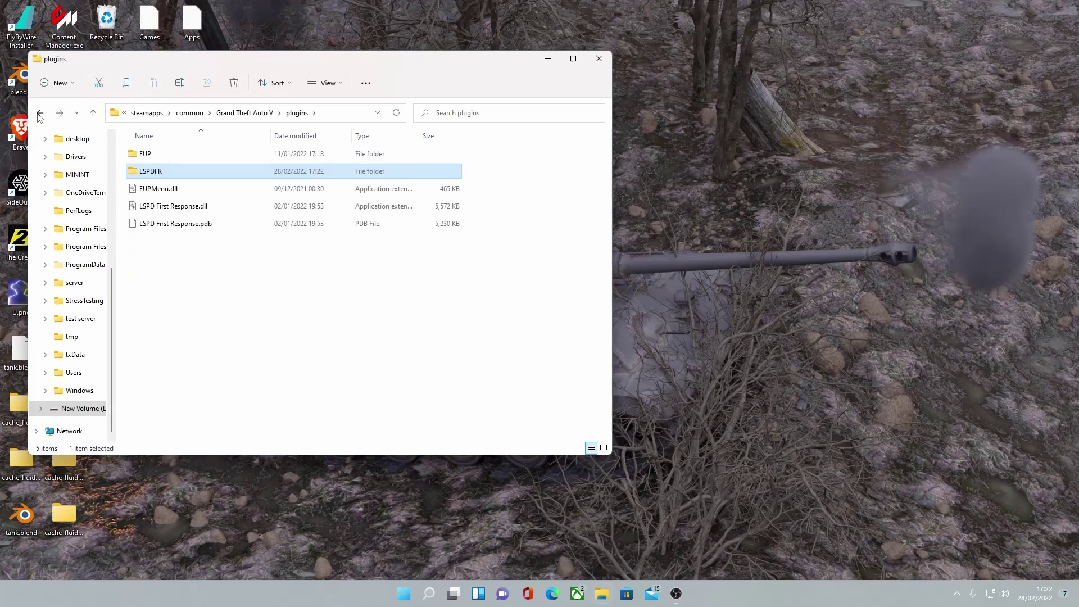
click(39, 113)
click(496, 177)
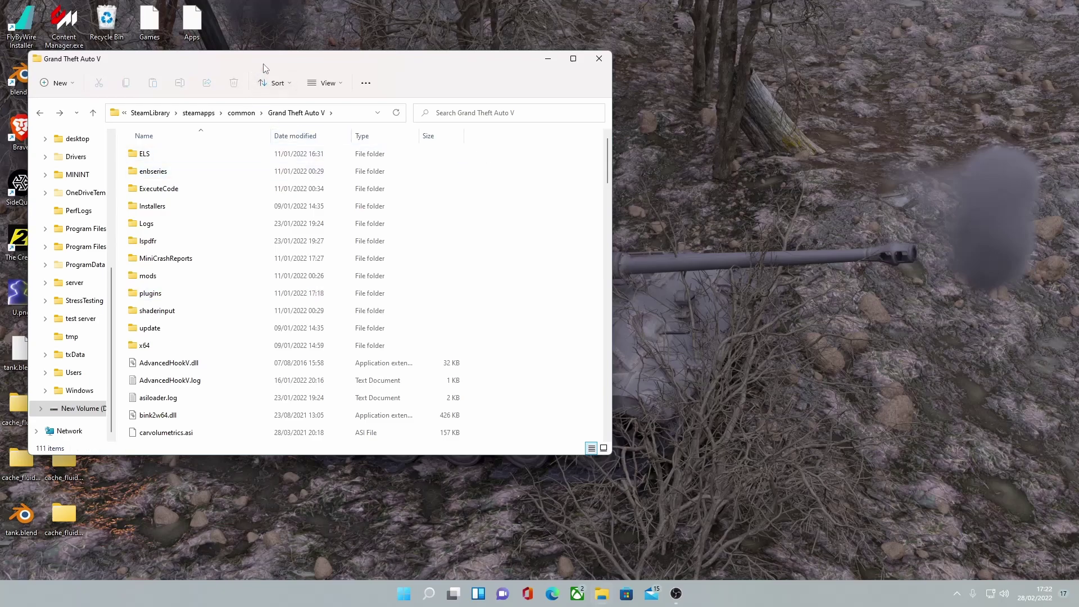
drag(263, 68, 517, 103)
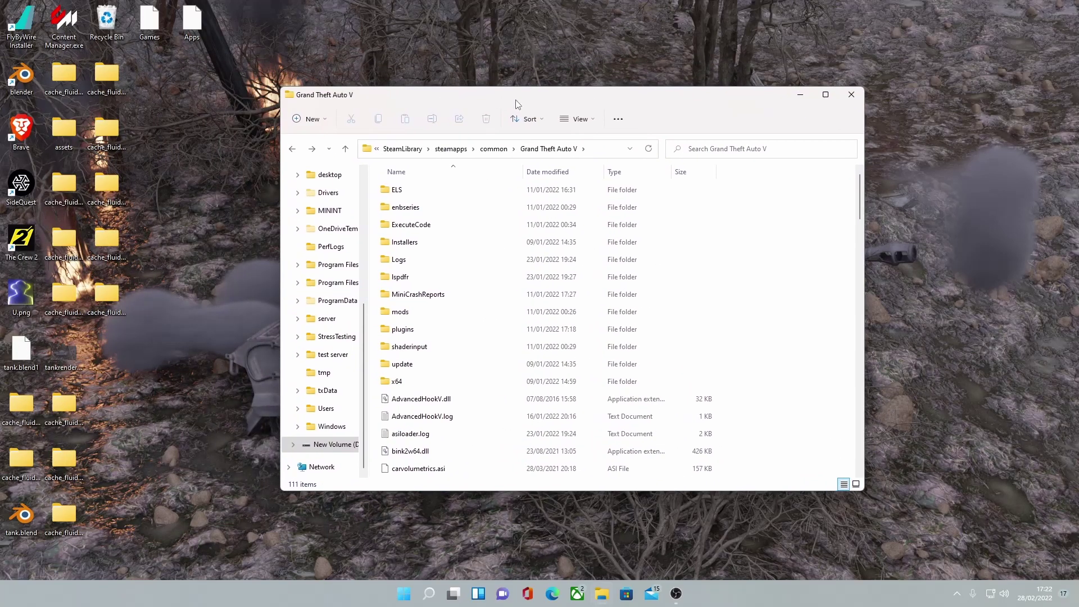